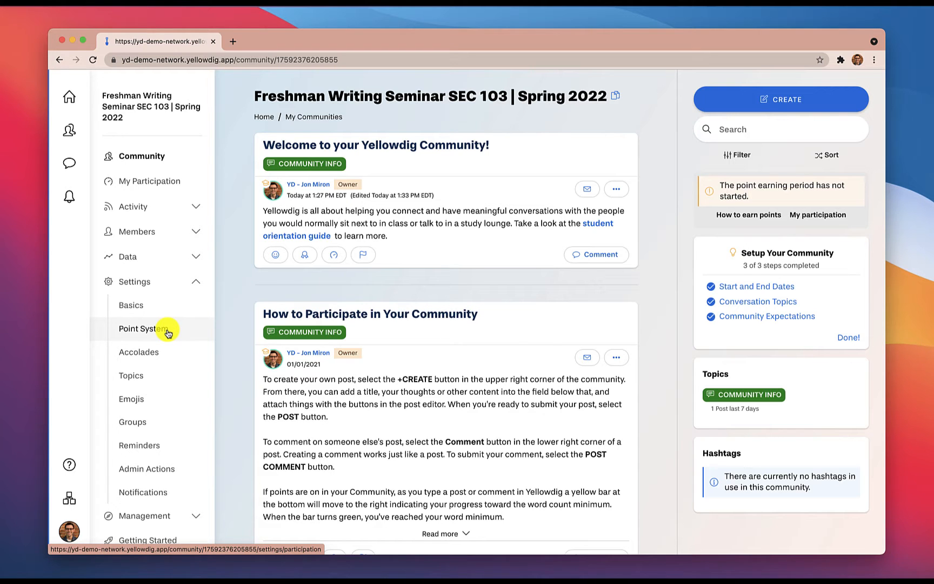
Open the Point System settings of the Freshman Writing Seminar community and show them in a widened browser window
drag(49, 319, 226, 319)
click(246, 96)
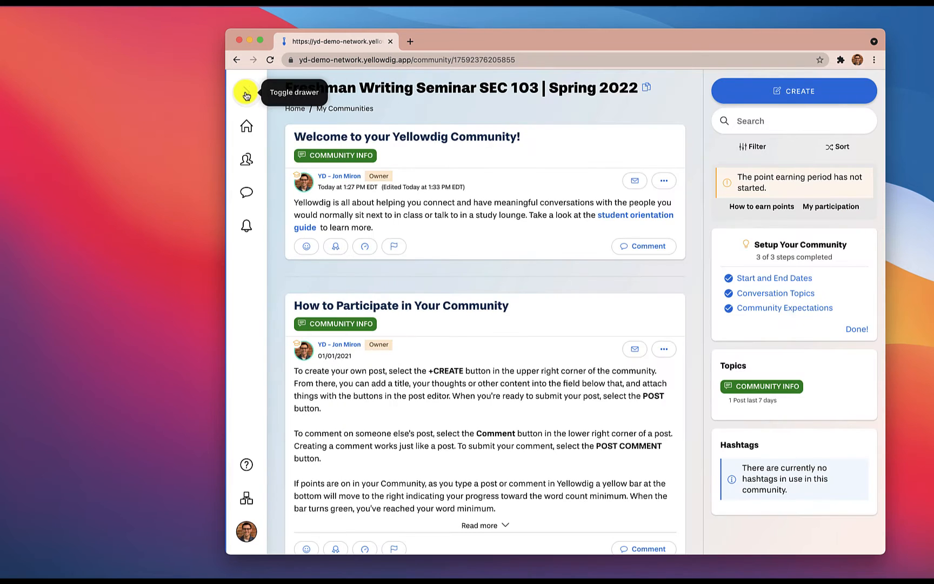
click(247, 92)
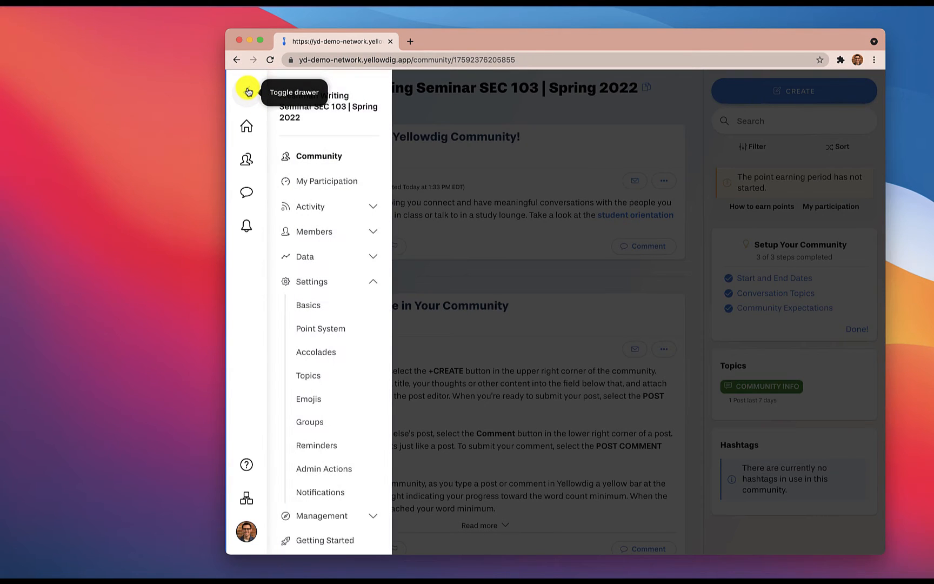
click(342, 329)
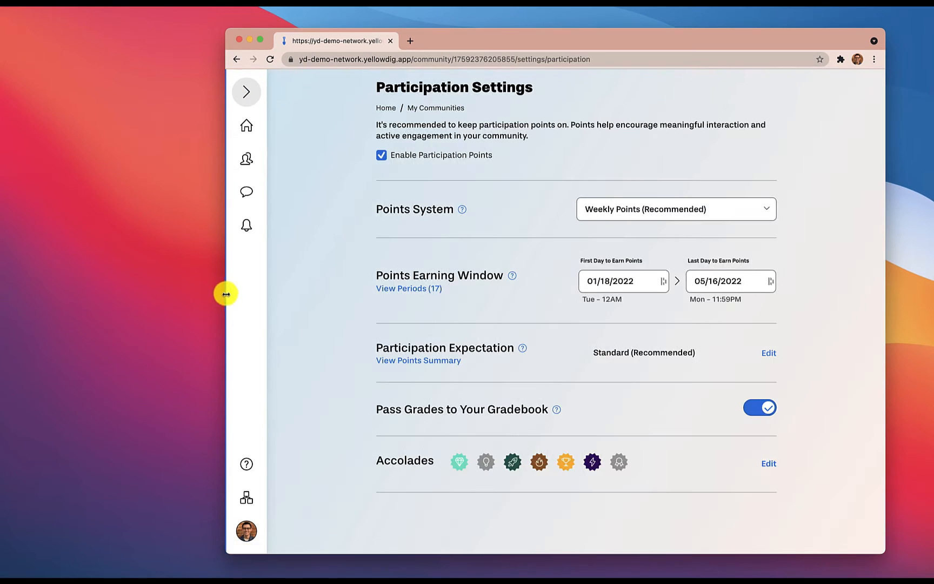
drag(226, 294, 60, 298)
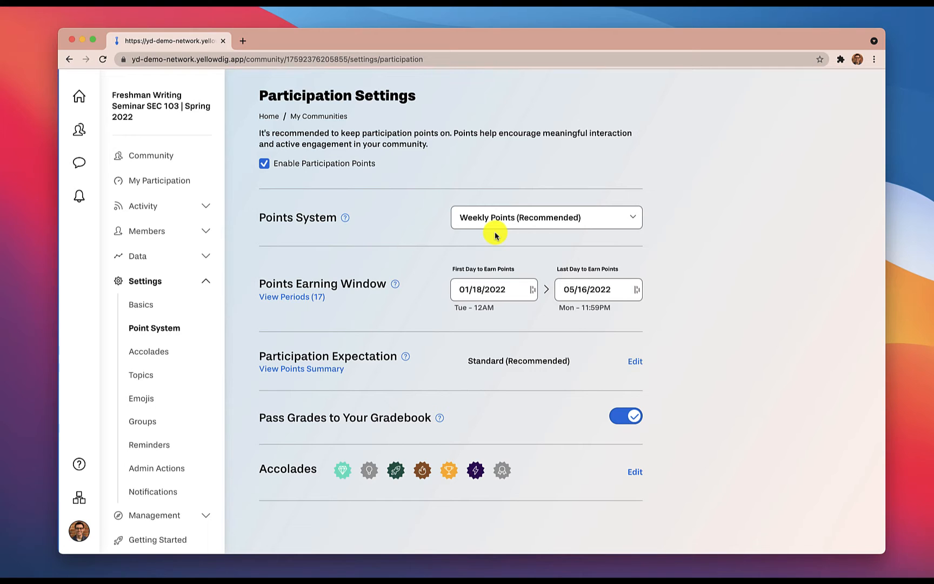
Select Weekly Points (Recommended) as the points system and check the first day to earn points without changing it
click(525, 220)
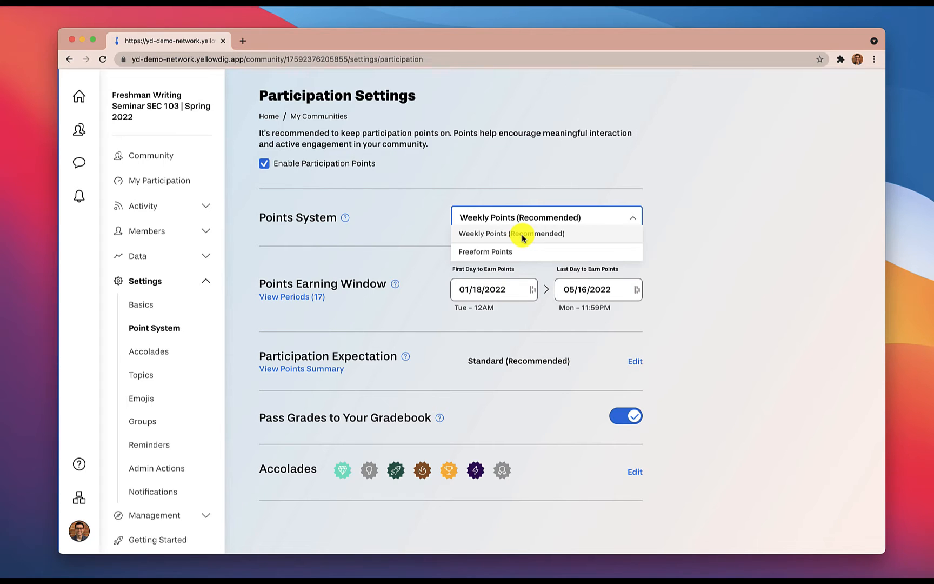
click(522, 238)
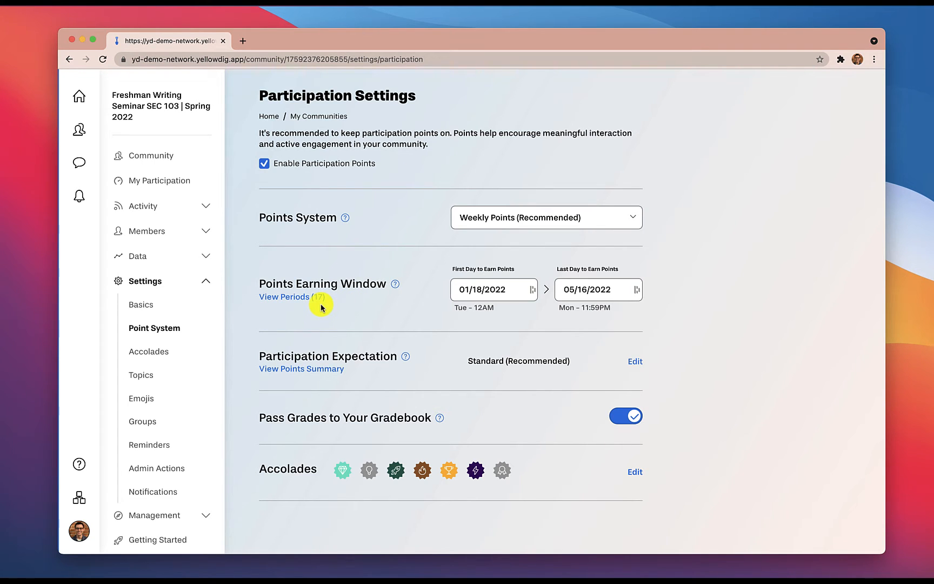
click(492, 292)
click(412, 289)
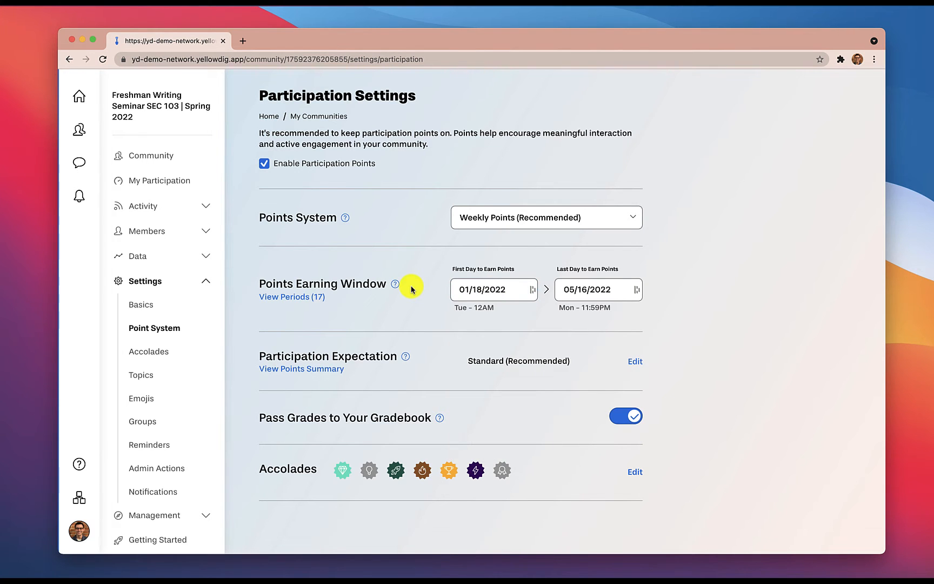
View the earning window's list of periods and the participation expectation's points summary, closing each one
click(295, 298)
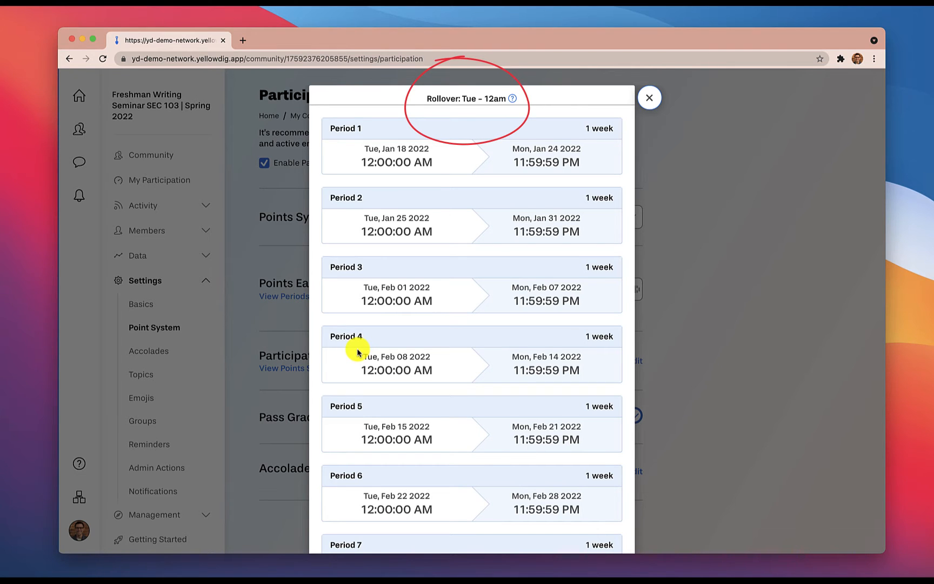
click(649, 105)
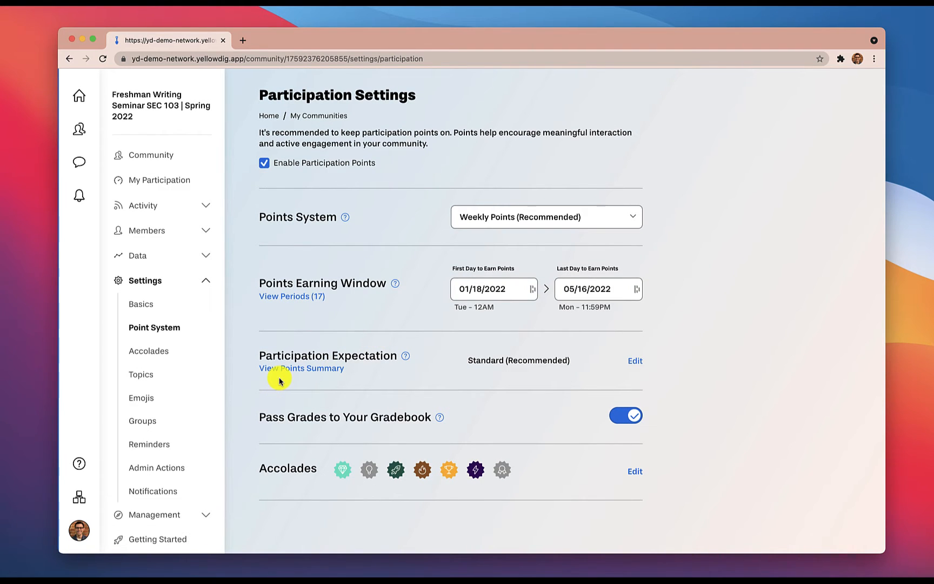
click(299, 372)
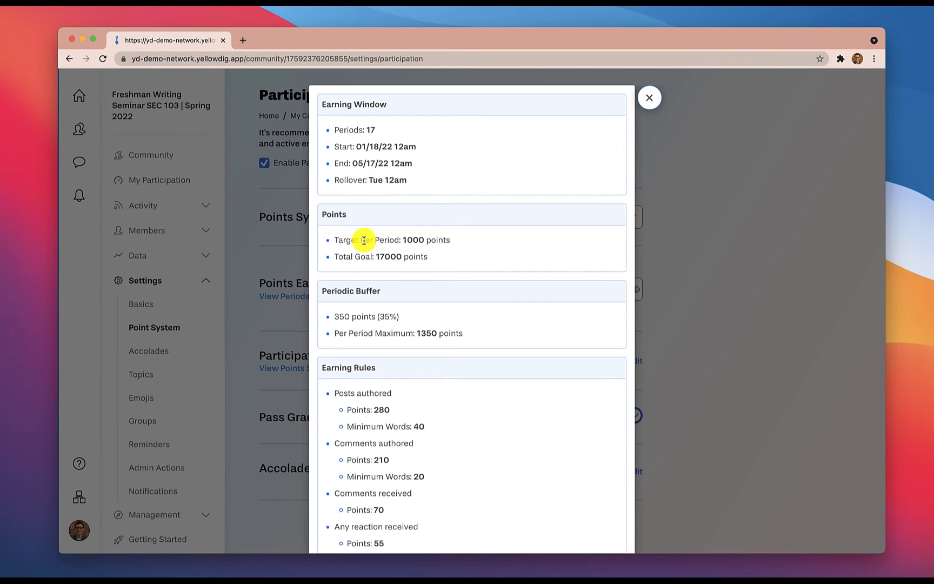
scroll(385, 321, down, 3)
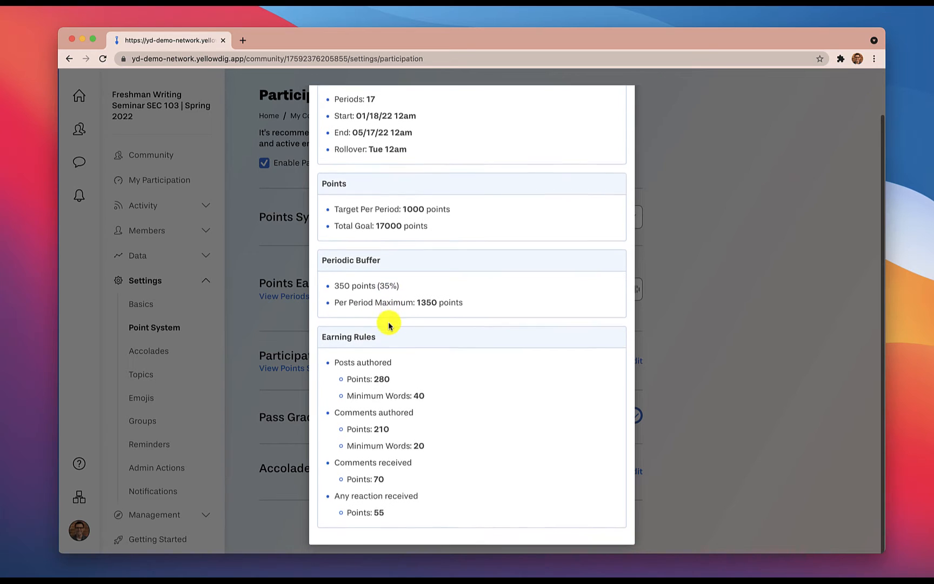
click(670, 303)
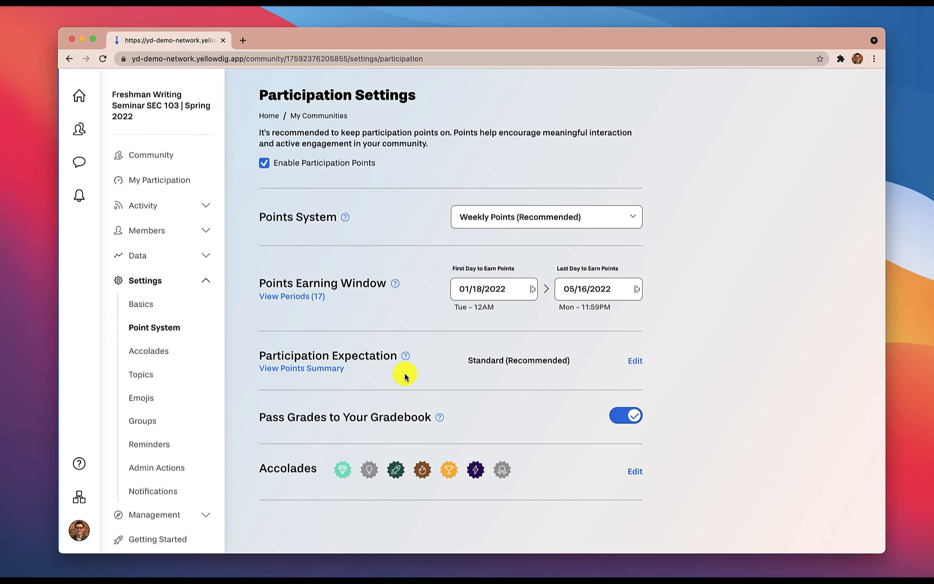
Open the participation expectation for editing and preview the Casual and Intensive presets
click(628, 362)
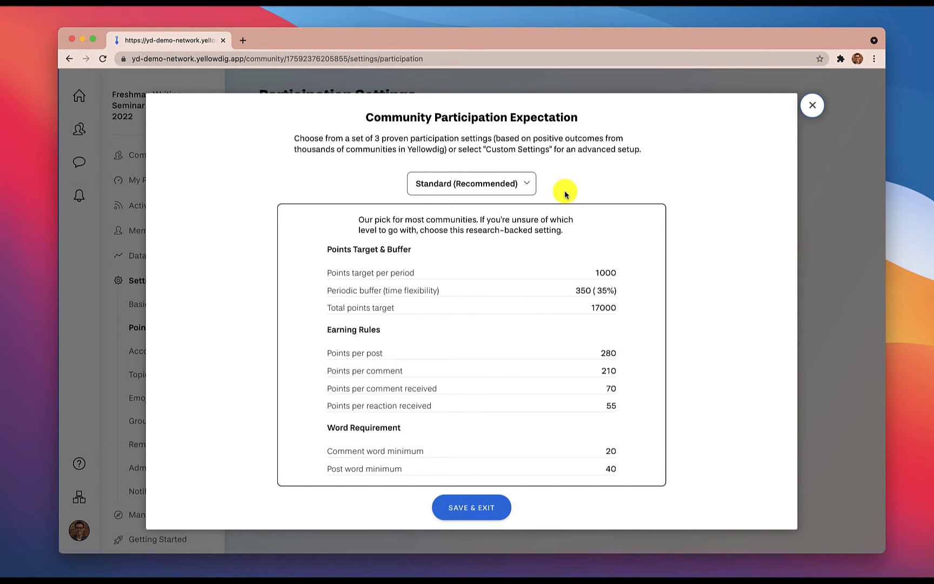
click(512, 189)
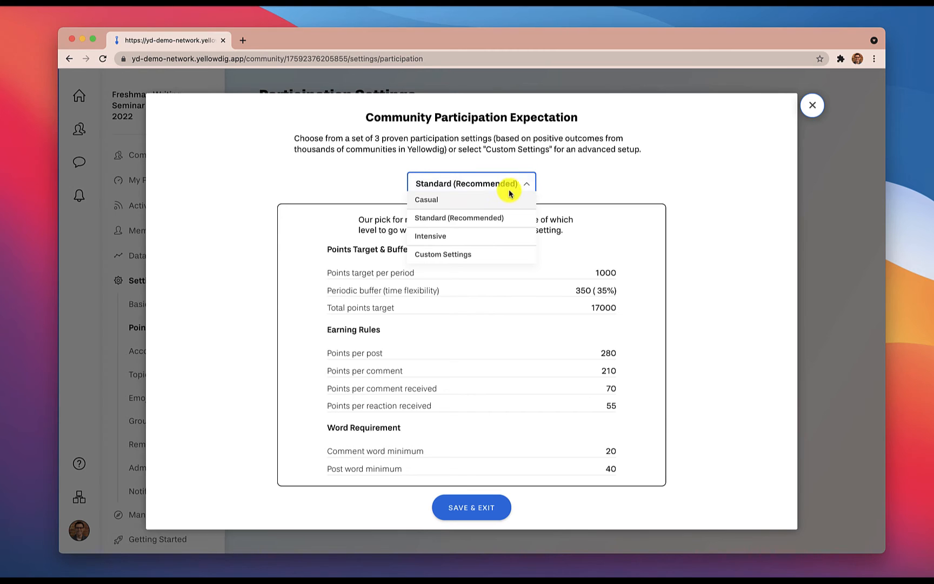
click(468, 203)
click(475, 194)
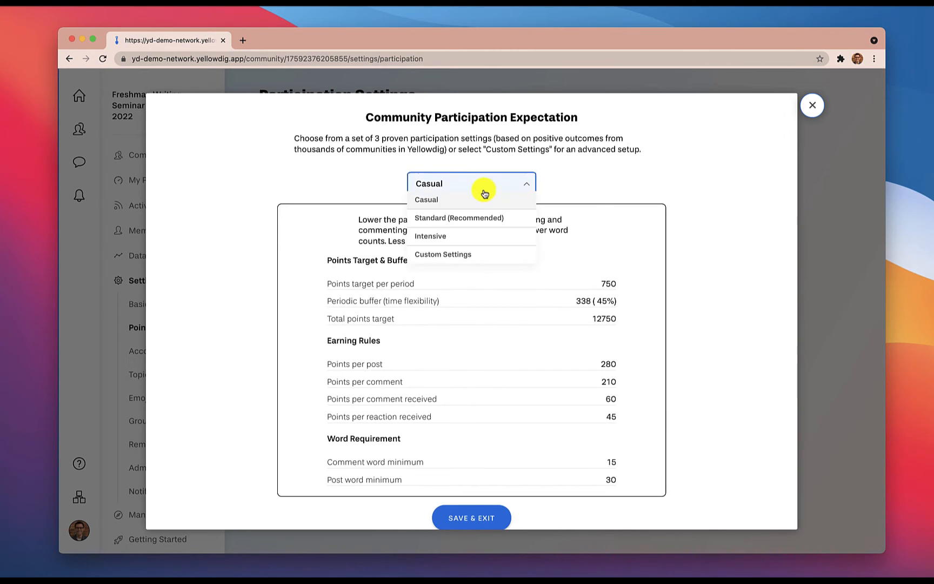
click(475, 238)
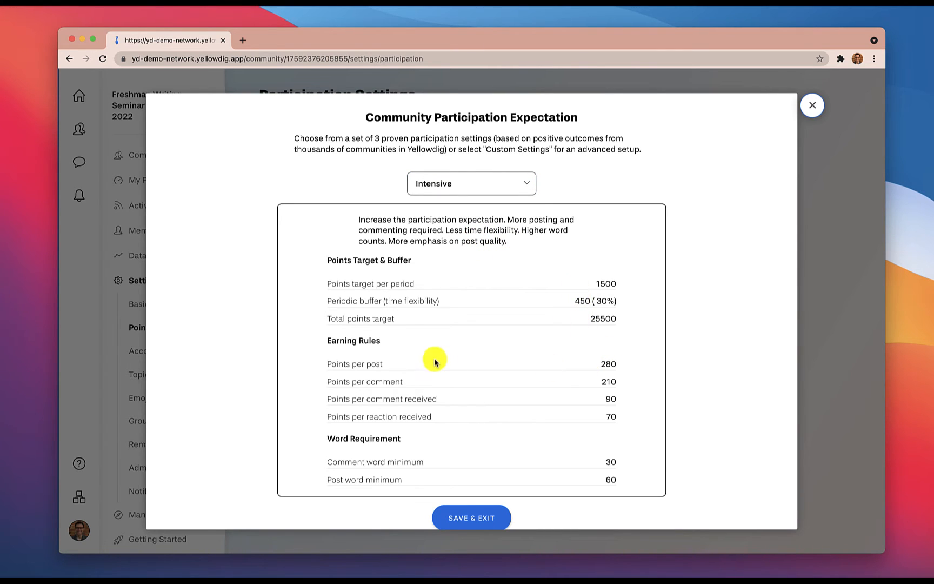
Choose Custom Settings and look through the point configuration setup from Earning Window to Points Review, closing it without submitting
click(483, 194)
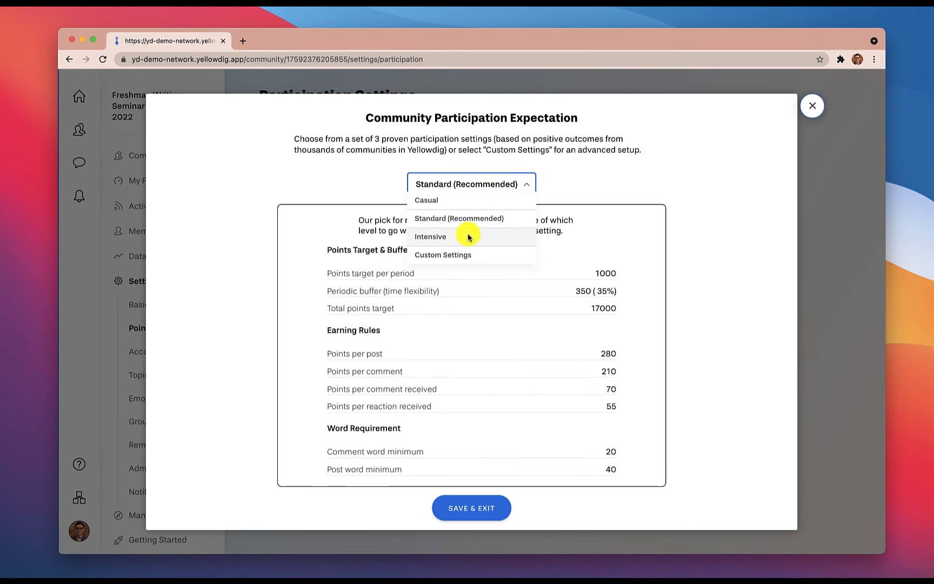
click(486, 255)
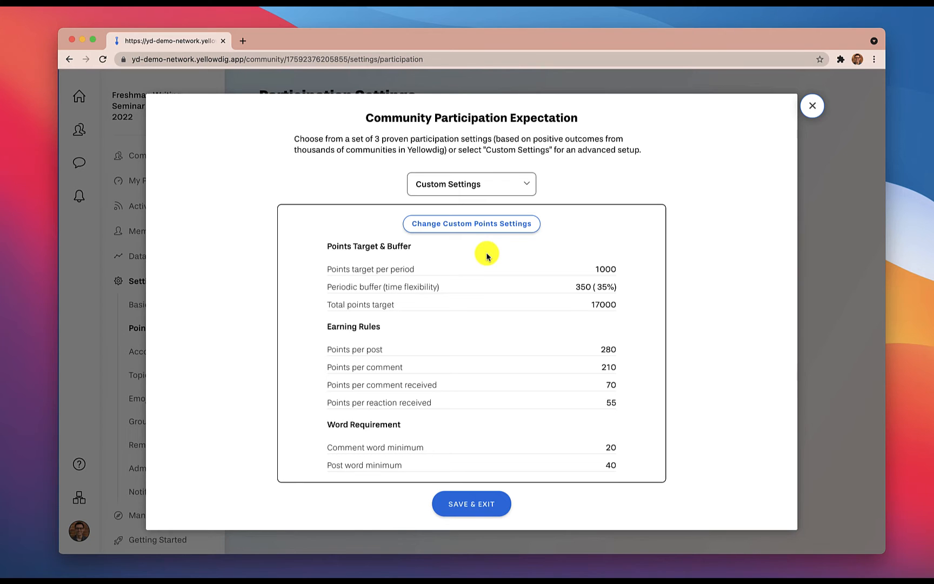
click(431, 228)
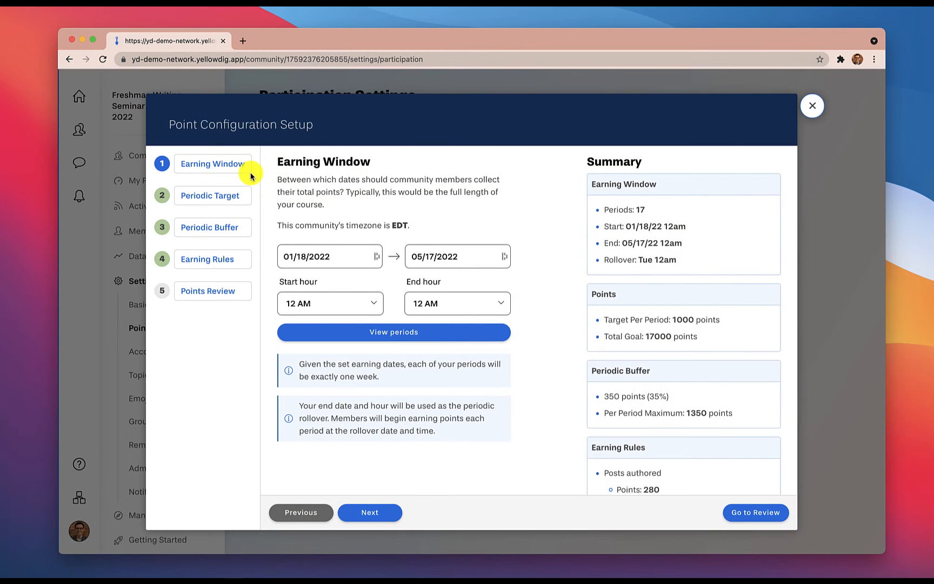
click(211, 198)
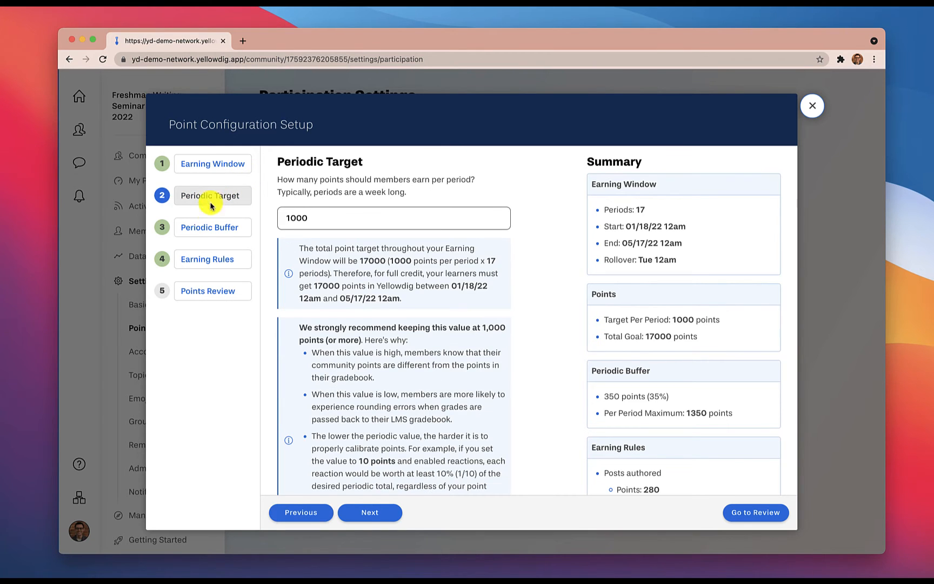
click(210, 222)
click(208, 260)
click(211, 292)
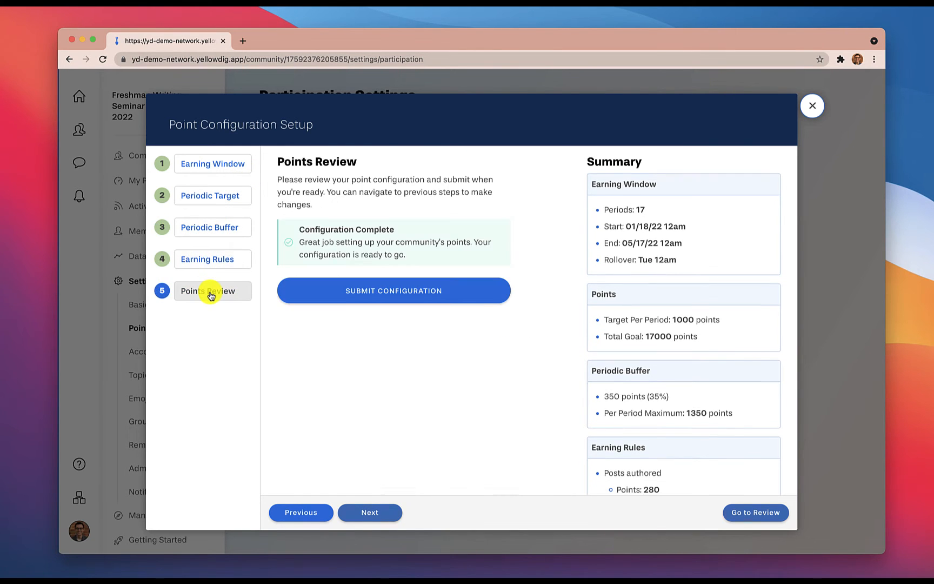
click(812, 107)
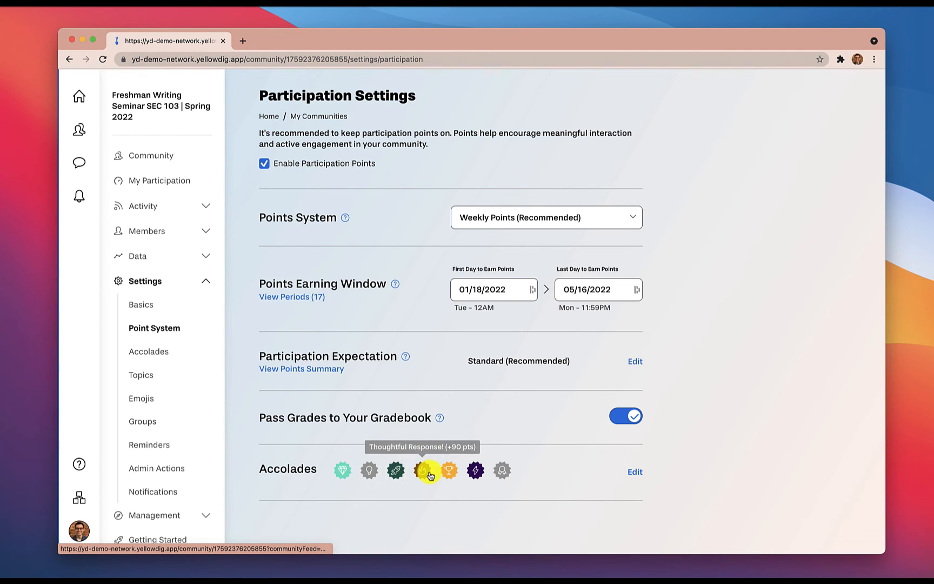
View the community's accolades list from the point settings and return to the Point System settings
click(632, 473)
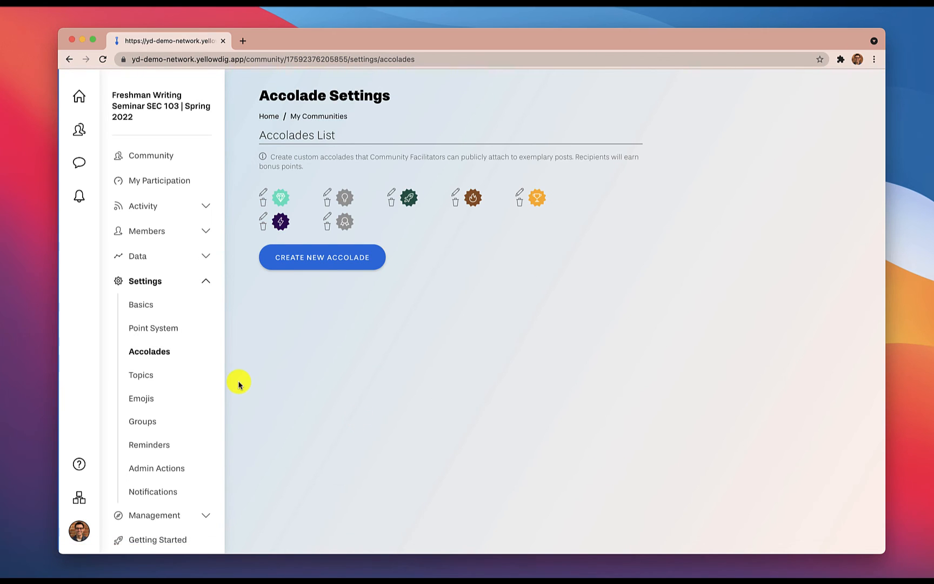
click(171, 326)
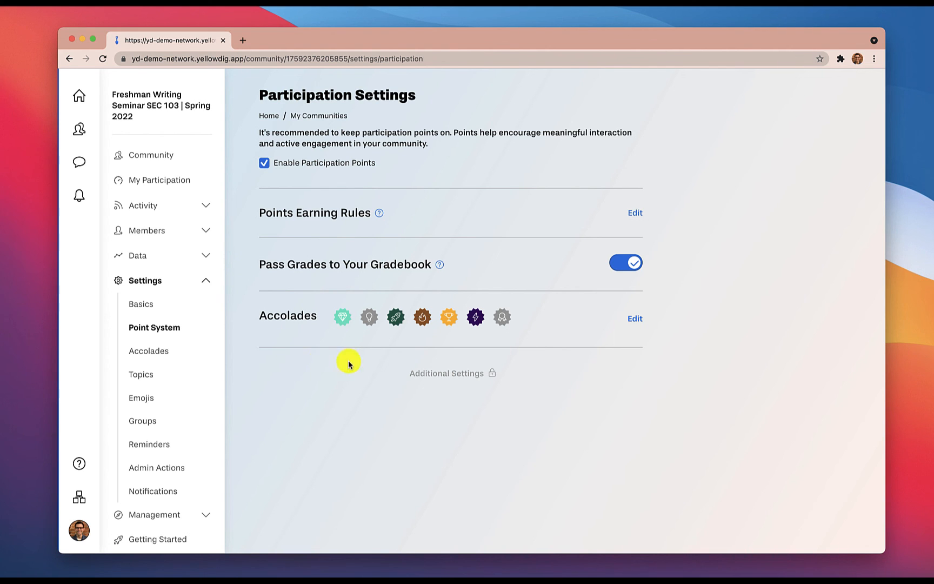
Unlock the Additional Settings, look over the earning window, participation expectation and points system, and collapse them again
click(454, 374)
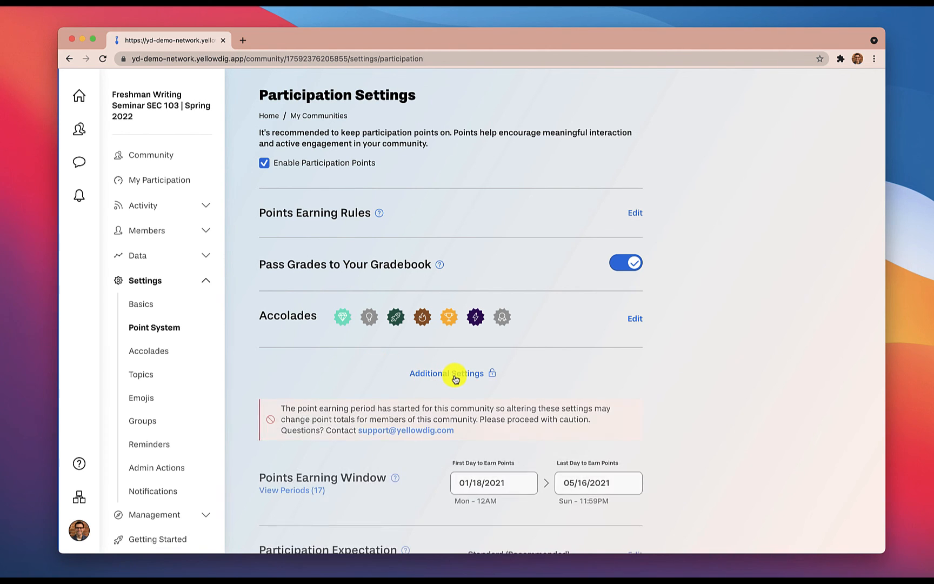
scroll(454, 375, down, 5)
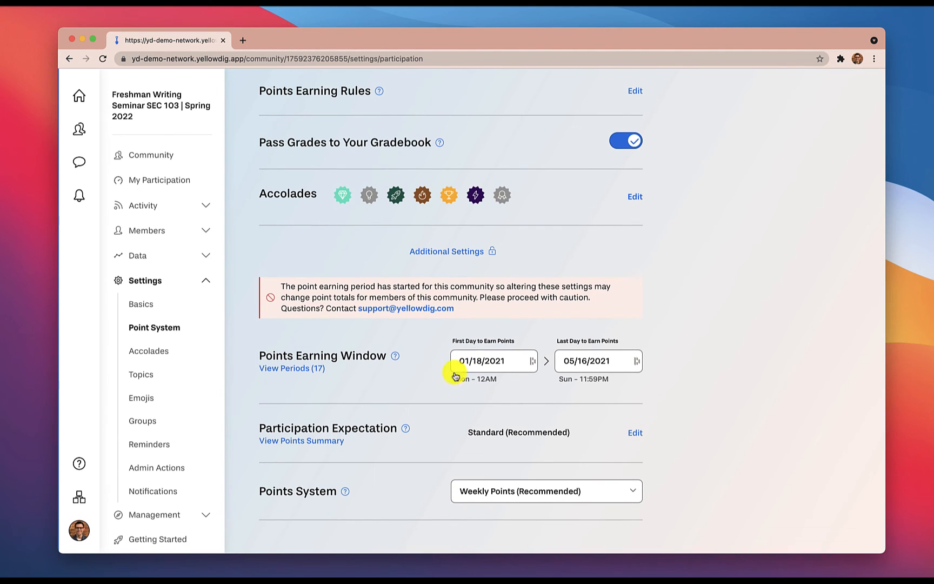
click(434, 253)
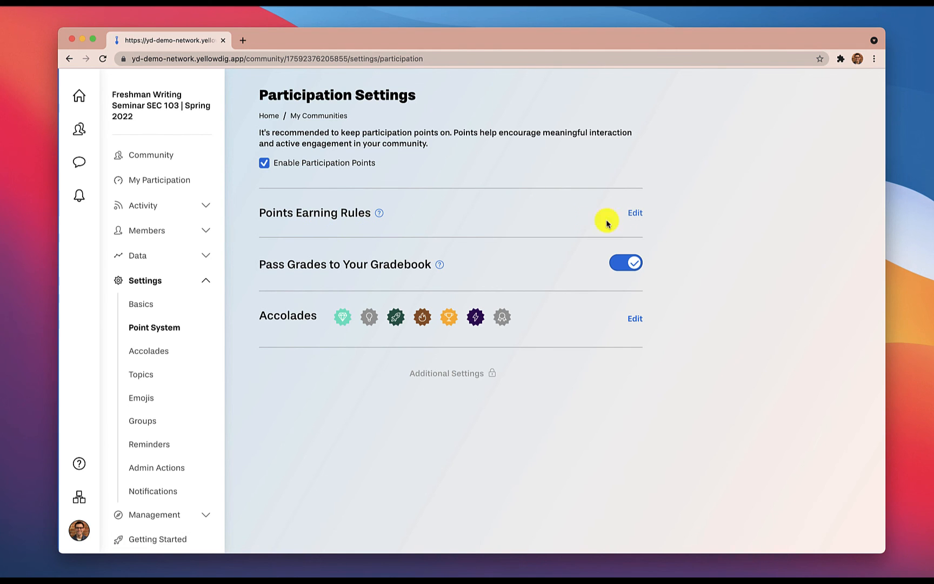
Review the points earning rules for posts, comments and reactions, and close them without saving
click(633, 215)
scroll(577, 347, down, 5)
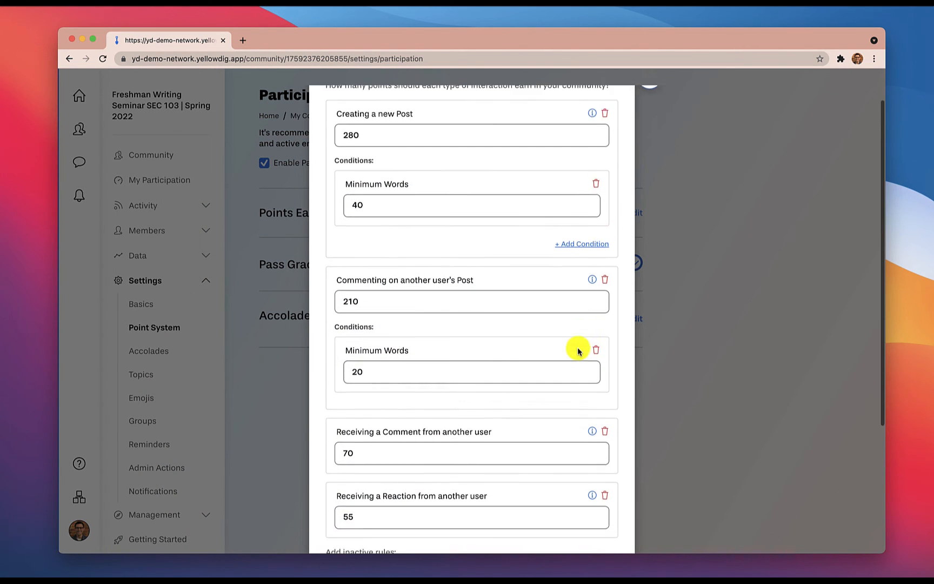
click(706, 279)
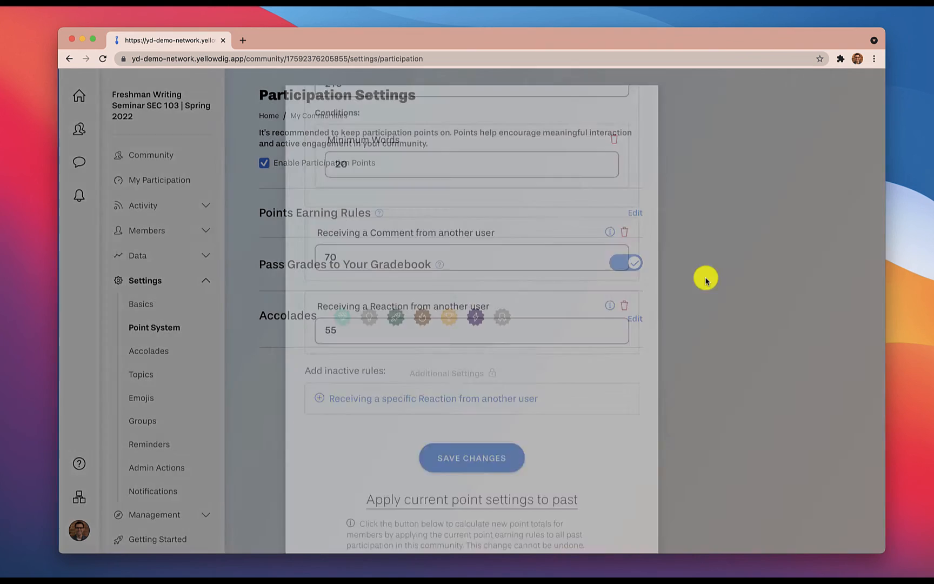